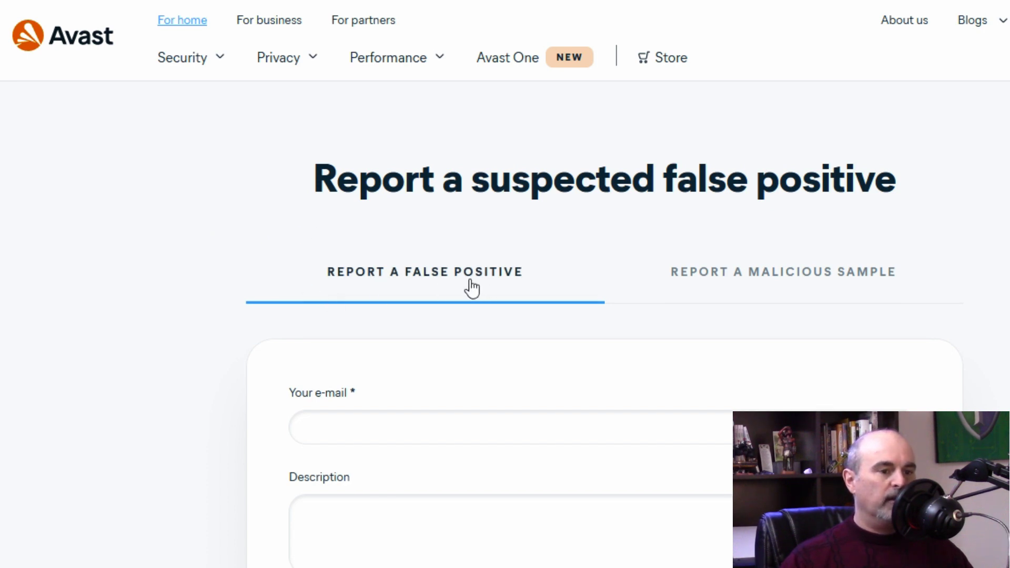
Step: On Avast's false-positive form, enter the contact e-mail and describe a trustworthy download flagged as a virus
{"action": "left_click", "coordinate": [621, 290]}
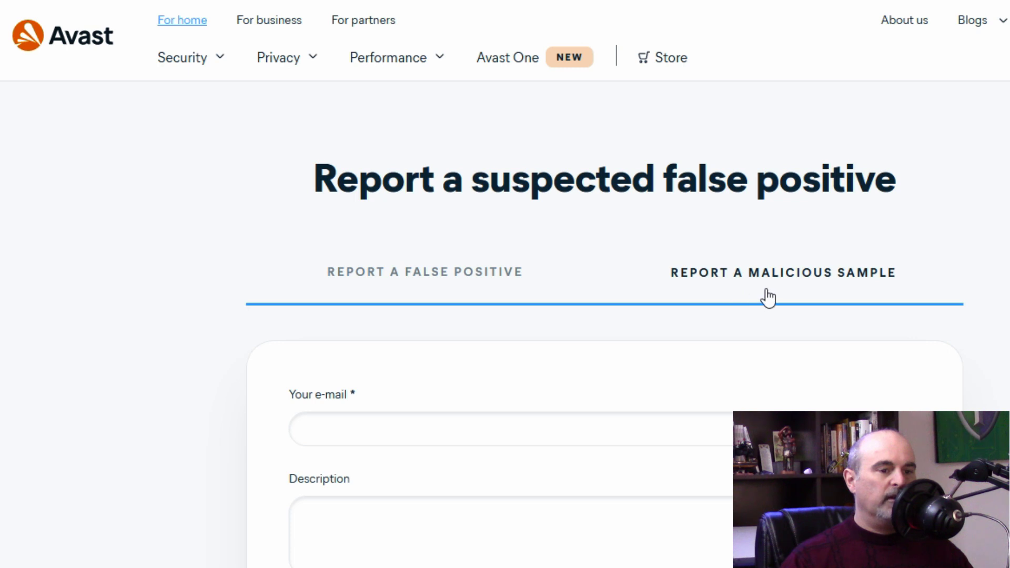
{"action": "left_click", "coordinate": [553, 266]}
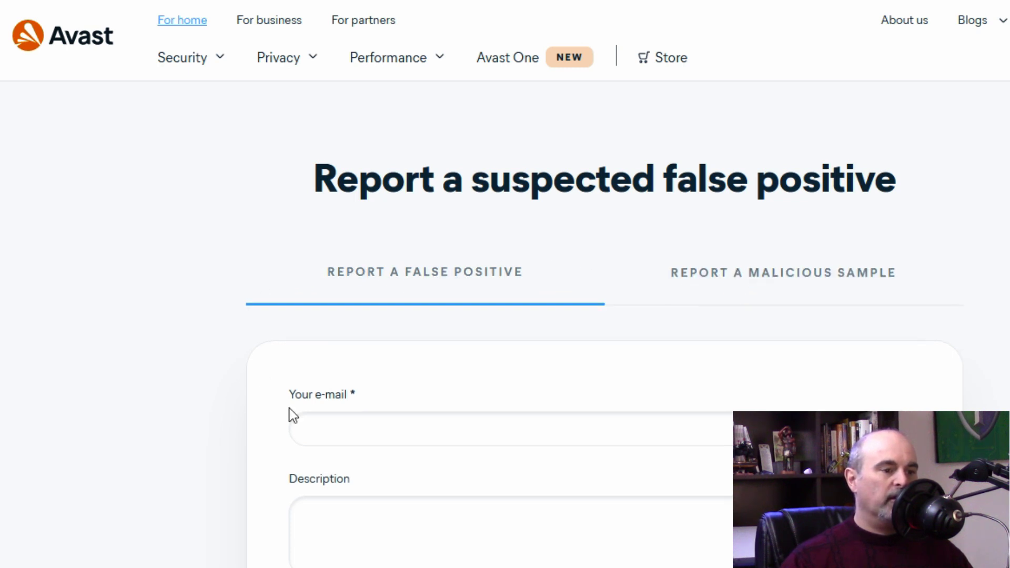
{"action": "left_click", "coordinate": [373, 426]}
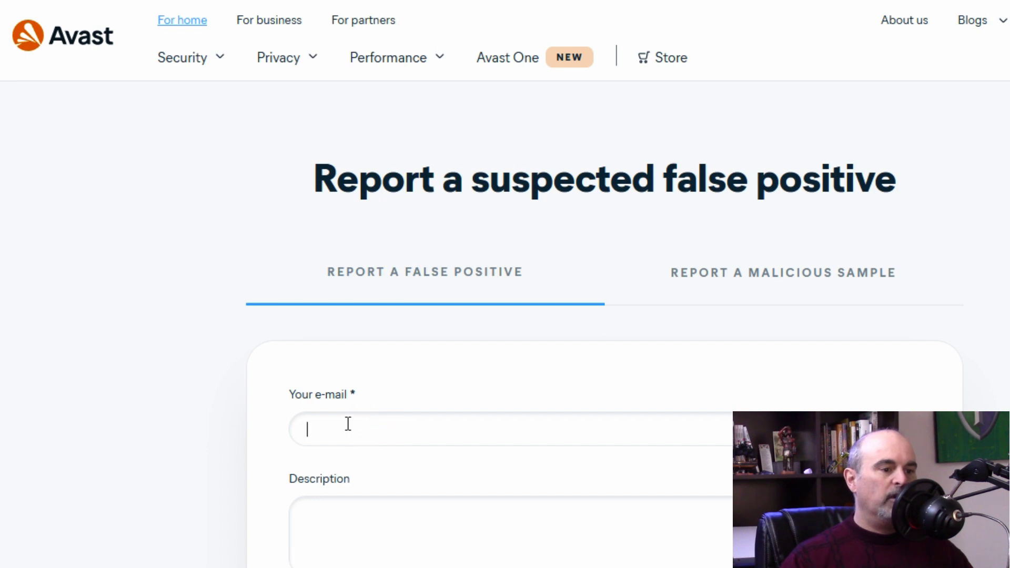
{"action": "scroll", "coordinate": [412, 413], "scroll_direction": "down", "scroll_amount": 3}
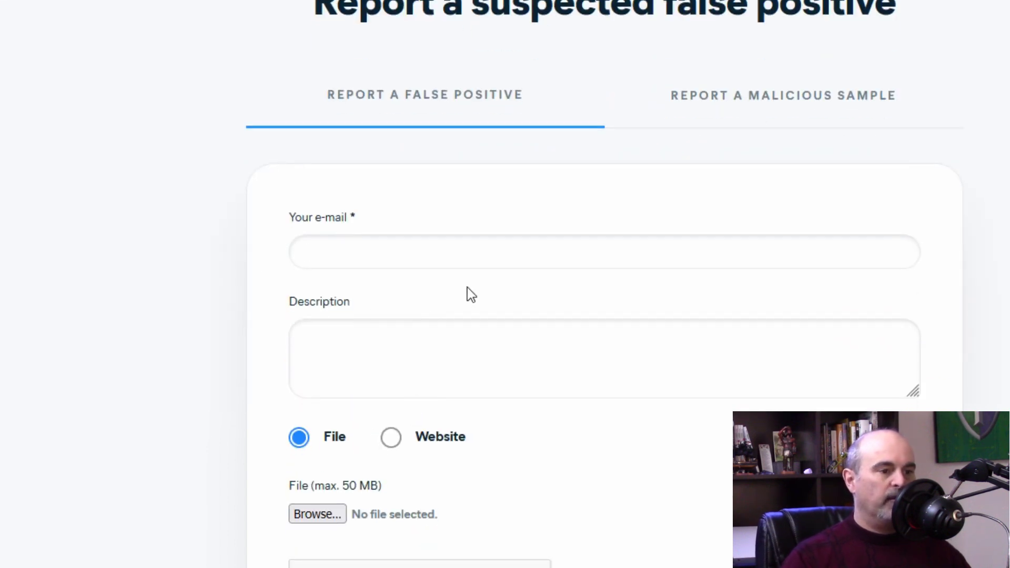
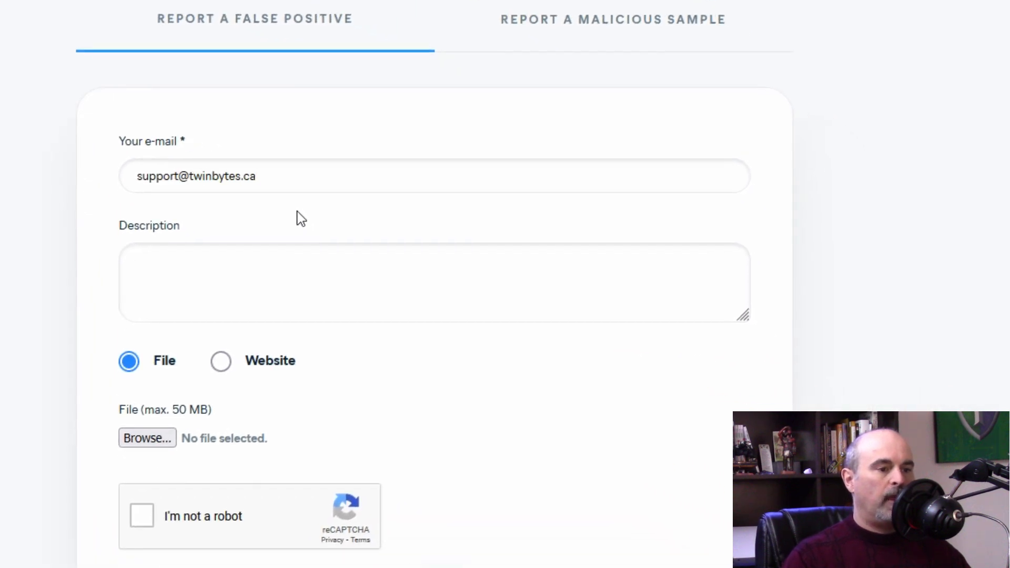
{"action": "key", "text": "Tab"}
{"action": "type", "text": "This file I downl"}
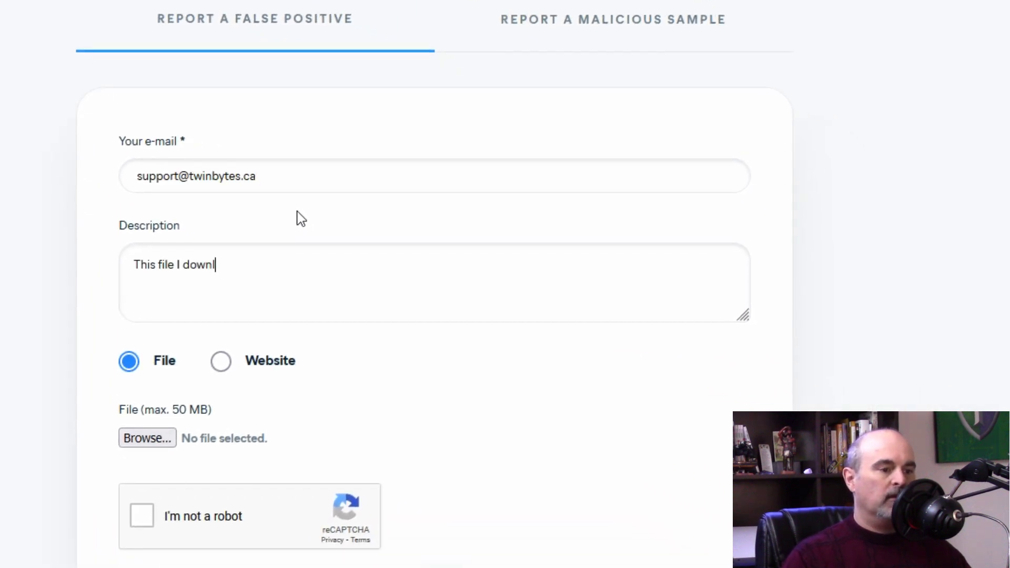
{"action": "type", "text": "oaded from a trustworthy source but "}
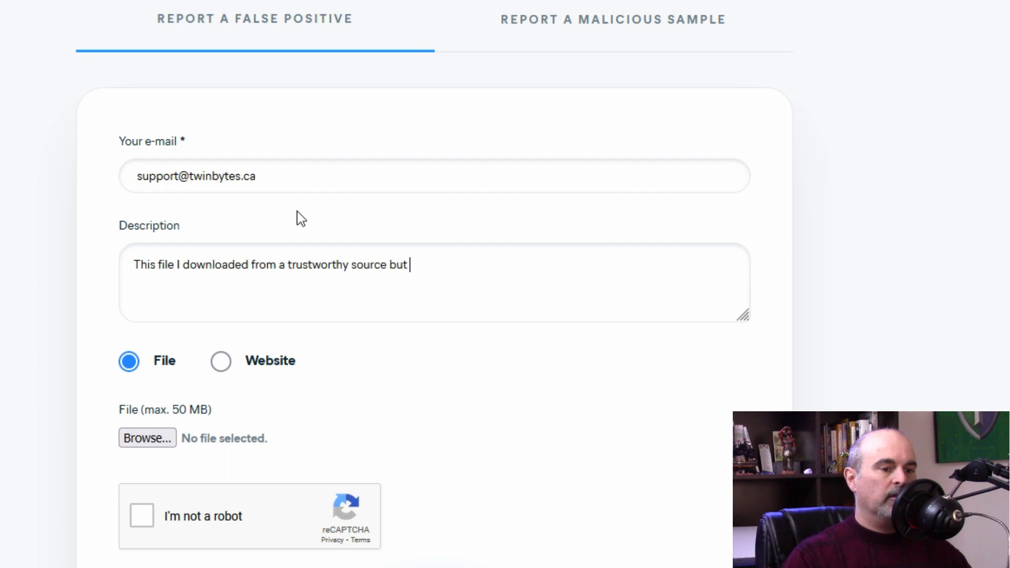
{"action": "type", "text": "being detected as a virus for some reason."}
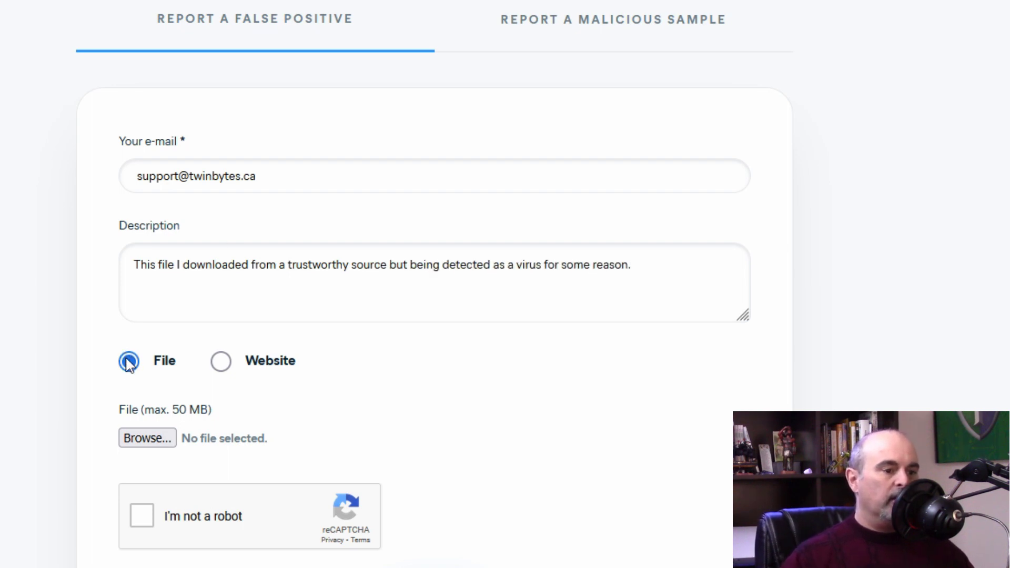
Step: Report a File instead of a Website, attach BarracudaIntronis-Setup.exe, and pass the reCAPTCHA check
{"action": "left_click", "coordinate": [221, 363]}
{"action": "left_click", "coordinate": [169, 435]}
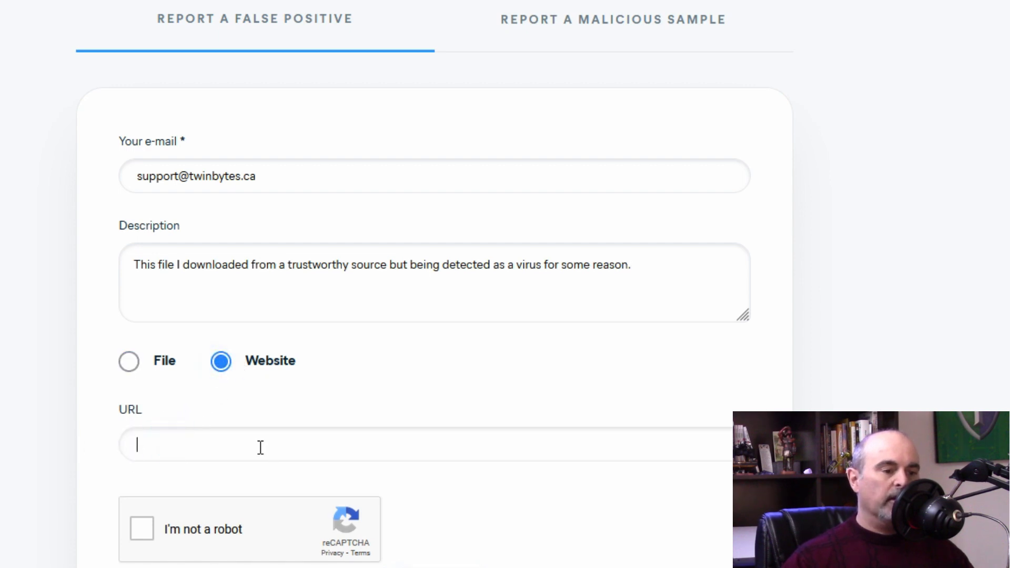
{"action": "left_click", "coordinate": [130, 363]}
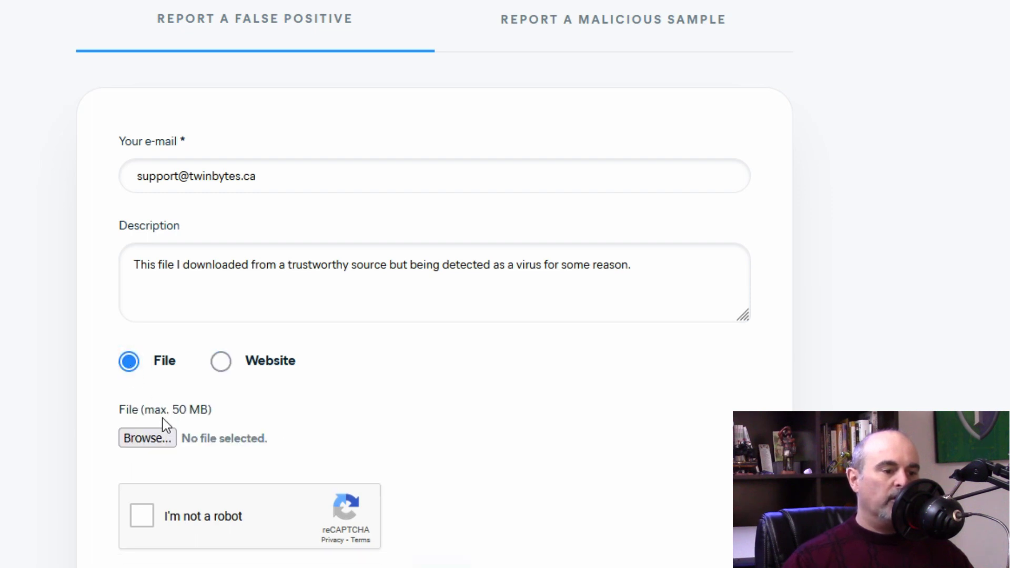
{"action": "left_click", "coordinate": [168, 445]}
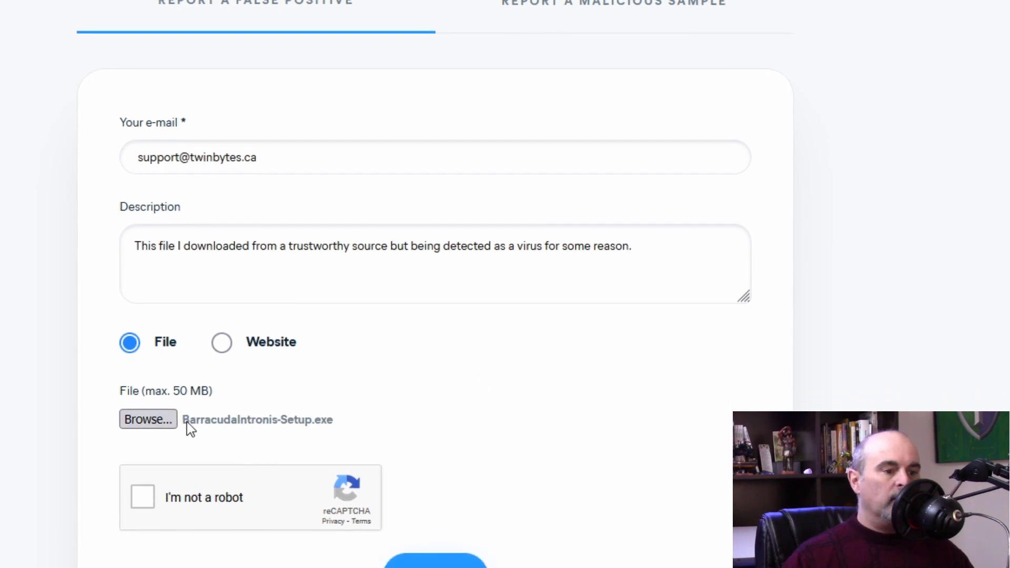
{"action": "left_click", "coordinate": [147, 470]}
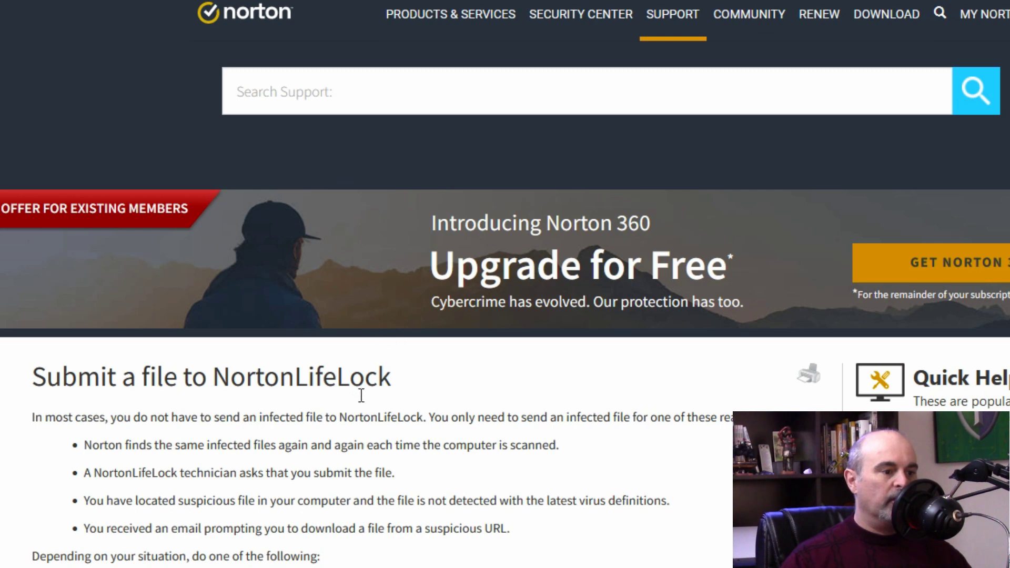
Step: On Norton's support page, expand Report False Positive and follow its 'web submission' link
{"action": "scroll", "coordinate": [289, 484], "scroll_direction": "down", "scroll_amount": 1}
{"action": "scroll", "coordinate": [289, 476], "scroll_direction": "down", "scroll_amount": 4}
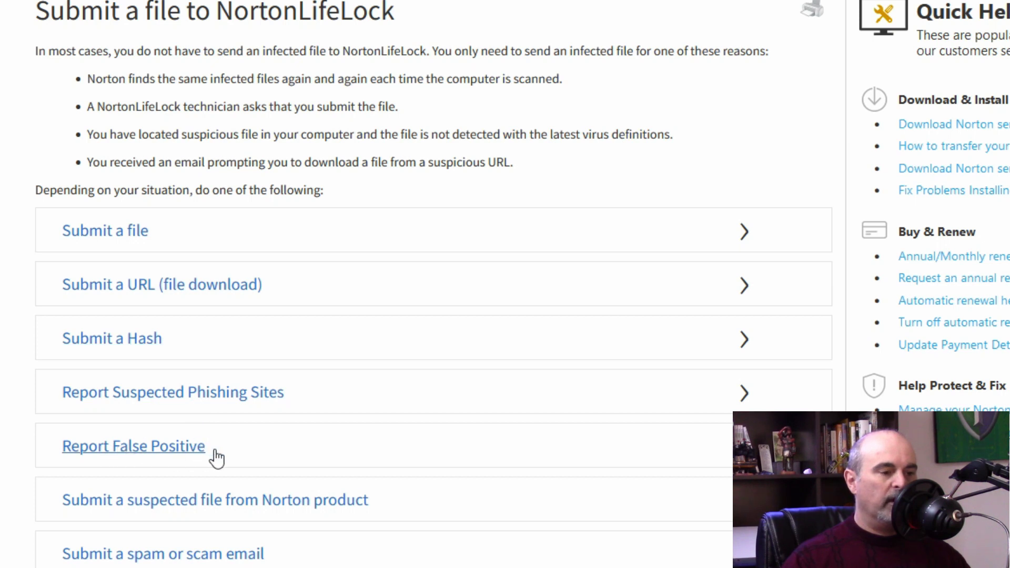
{"action": "left_click", "coordinate": [256, 453]}
{"action": "scroll", "coordinate": [250, 432], "scroll_direction": "down", "scroll_amount": 5}
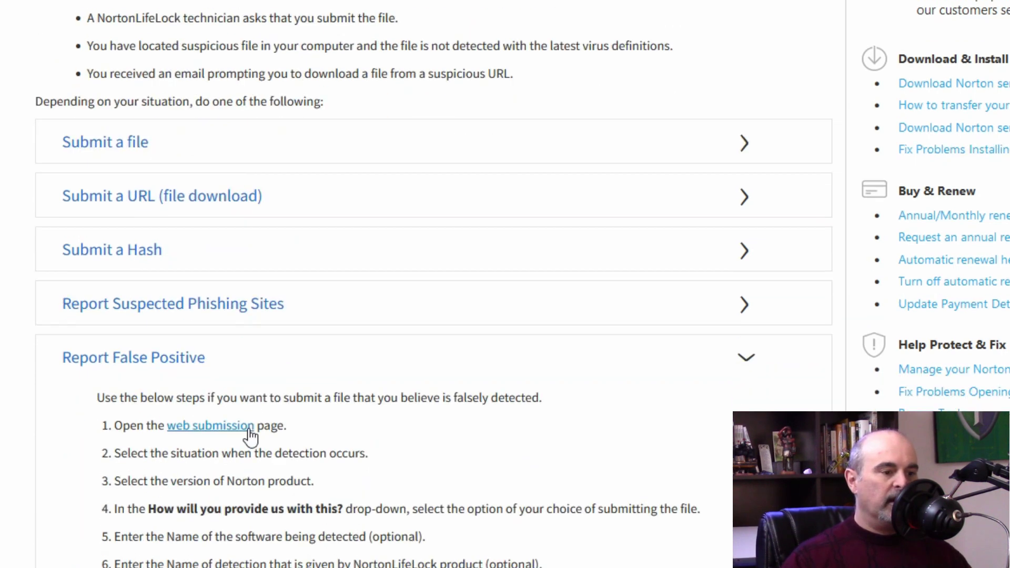
{"action": "scroll", "coordinate": [250, 429], "scroll_direction": "down", "scroll_amount": 2}
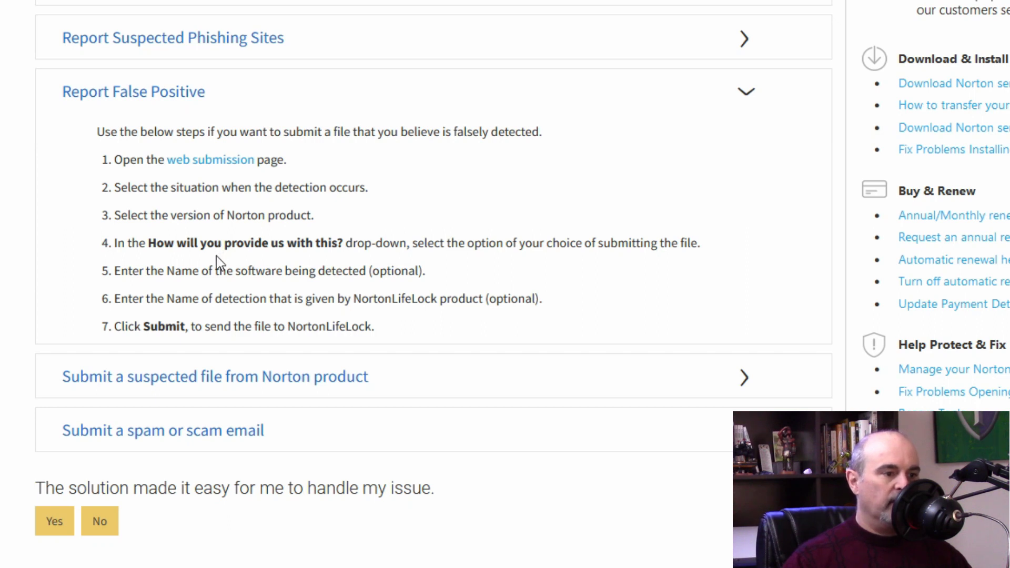
{"action": "left_click", "coordinate": [219, 155]}
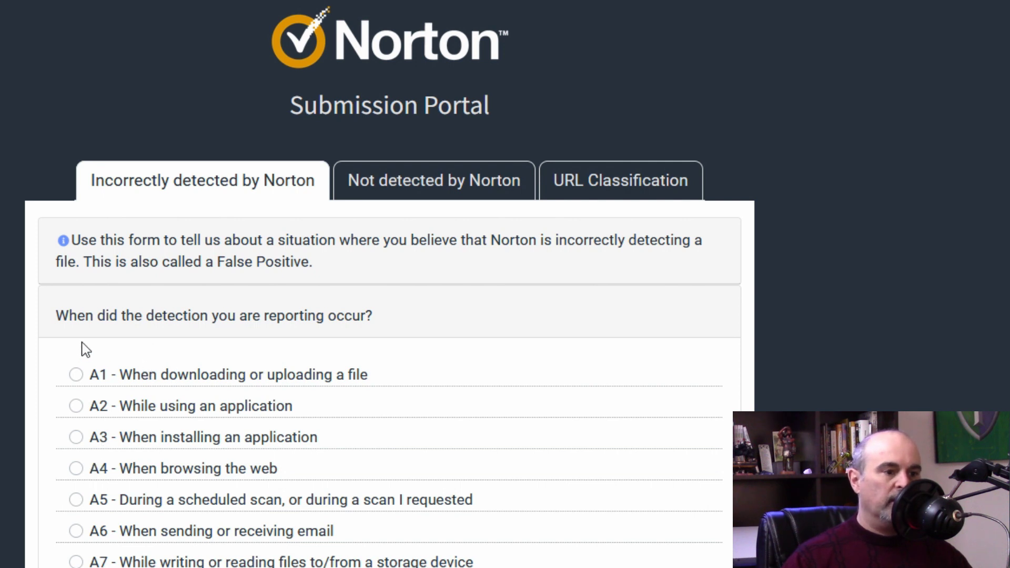
Step: Answer A3 When installing an application and B6 Norton 360, and upload BarracudaIntronis-Setup.exe
{"action": "scroll", "coordinate": [89, 368], "scroll_direction": "down", "scroll_amount": 3}
{"action": "left_click", "coordinate": [75, 392]}
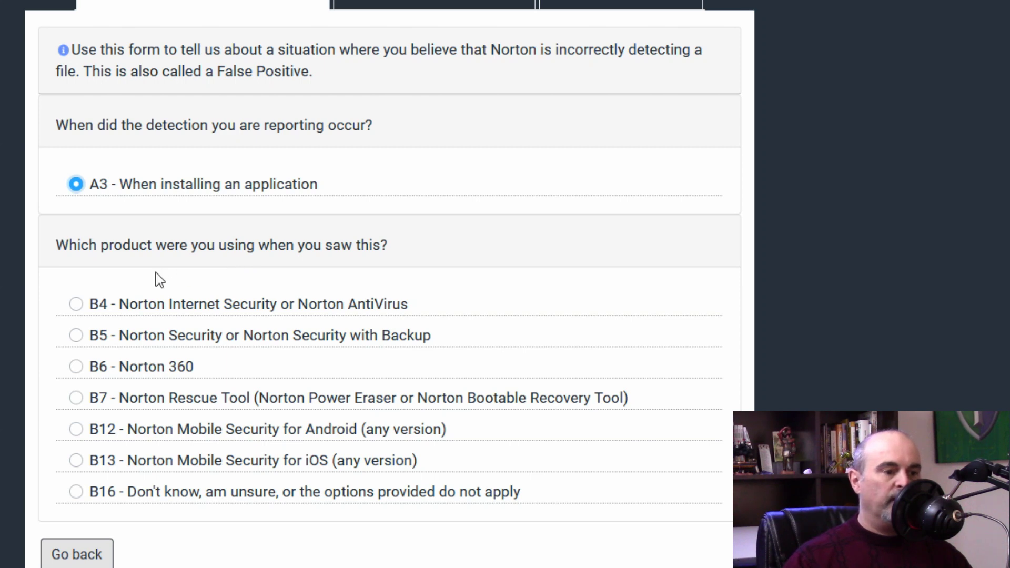
{"action": "left_click", "coordinate": [75, 367]}
{"action": "left_click", "coordinate": [76, 359]}
{"action": "left_click", "coordinate": [103, 182]}
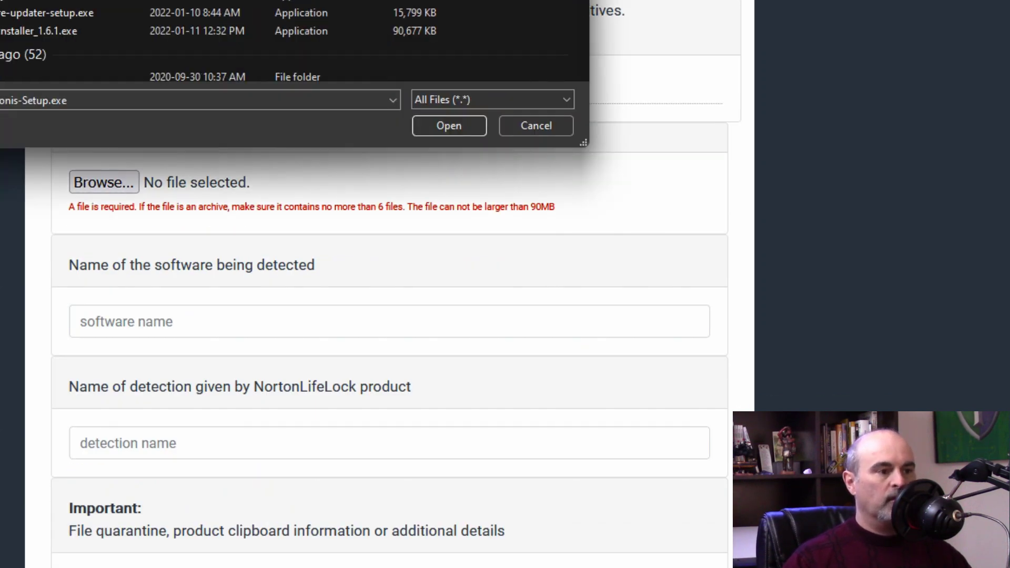
{"action": "key", "text": "Return"}
Step: Begin the required submission description and the reCAPTCHA robot check
{"action": "scroll", "coordinate": [390, 280], "scroll_direction": "up", "scroll_amount": 5}
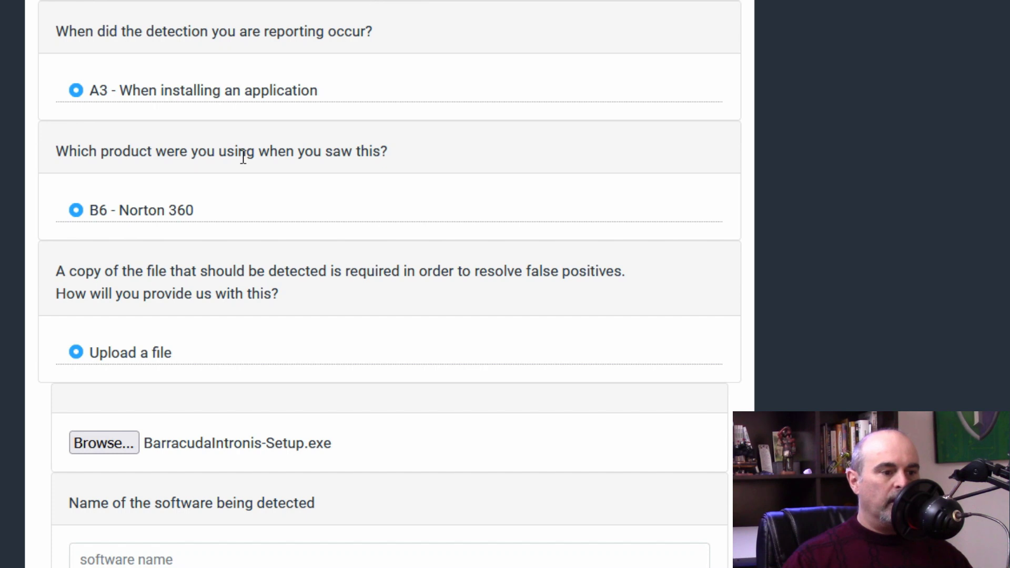
{"action": "scroll", "coordinate": [190, 213], "scroll_direction": "down", "scroll_amount": 5}
{"action": "scroll", "coordinate": [185, 229], "scroll_direction": "down", "scroll_amount": 2}
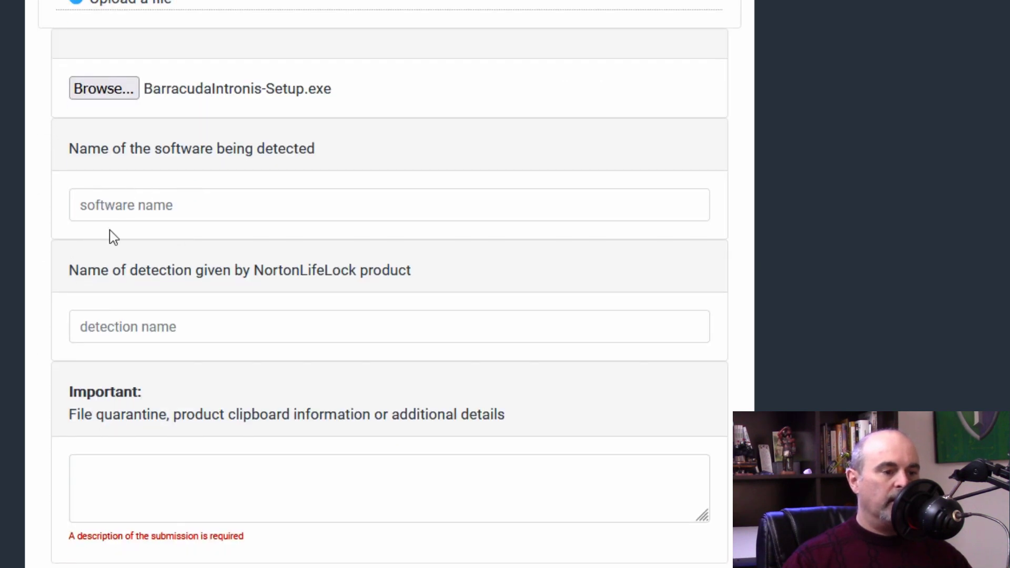
{"action": "scroll", "coordinate": [105, 325], "scroll_direction": "down", "scroll_amount": 2}
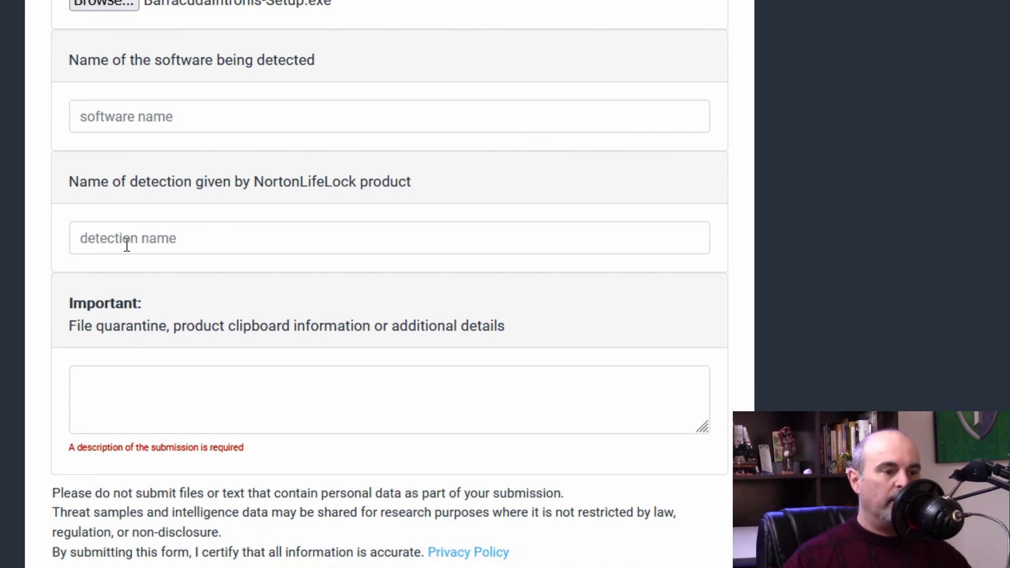
{"action": "left_click", "coordinate": [125, 412]}
{"action": "scroll", "coordinate": [122, 392], "scroll_direction": "down", "scroll_amount": 5}
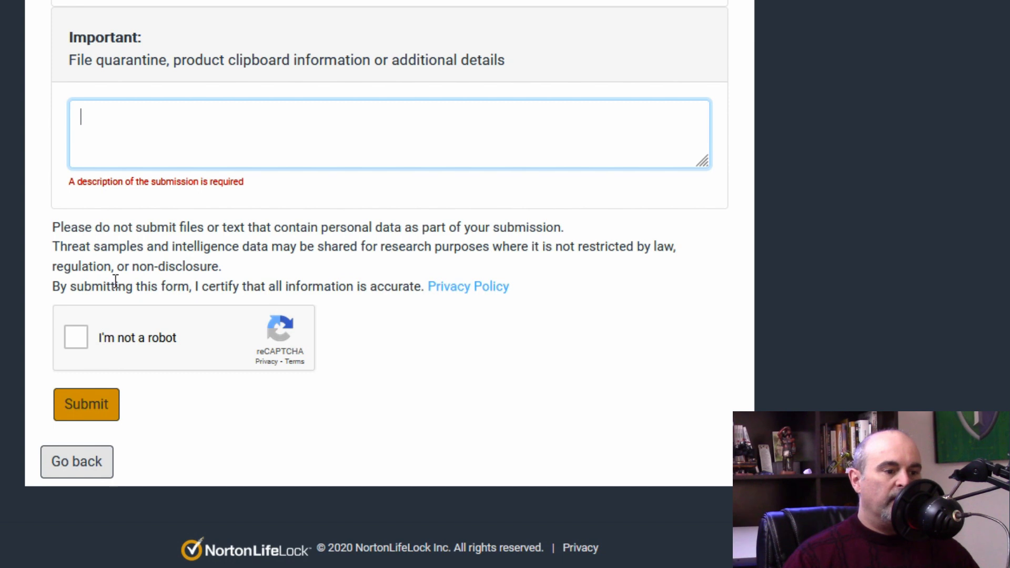
{"action": "left_click", "coordinate": [76, 340]}
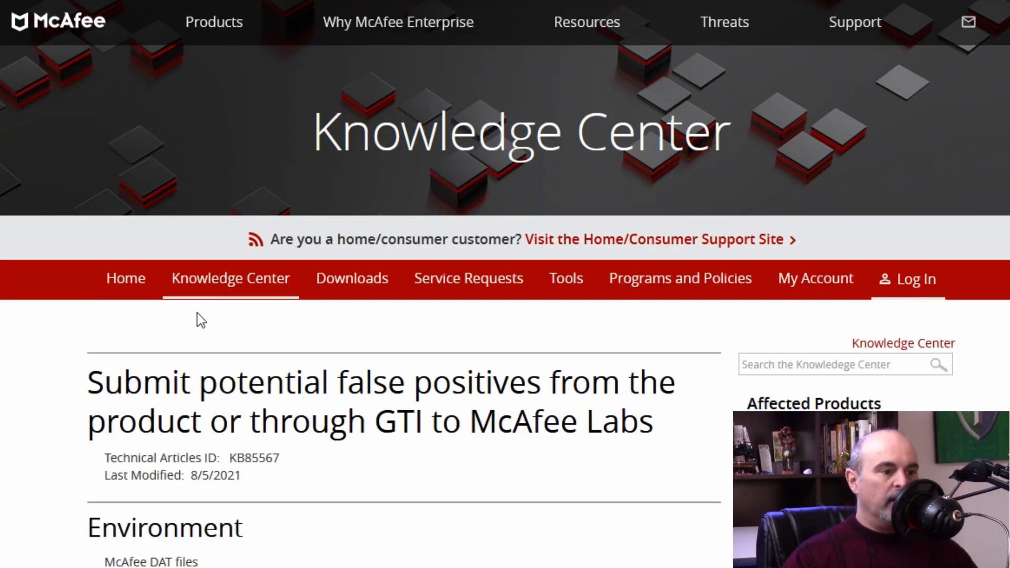
Step: Expand the Submission requirements and email submissions sections of McAfee article KB85567
{"action": "scroll", "coordinate": [175, 352], "scroll_direction": "down", "scroll_amount": 7}
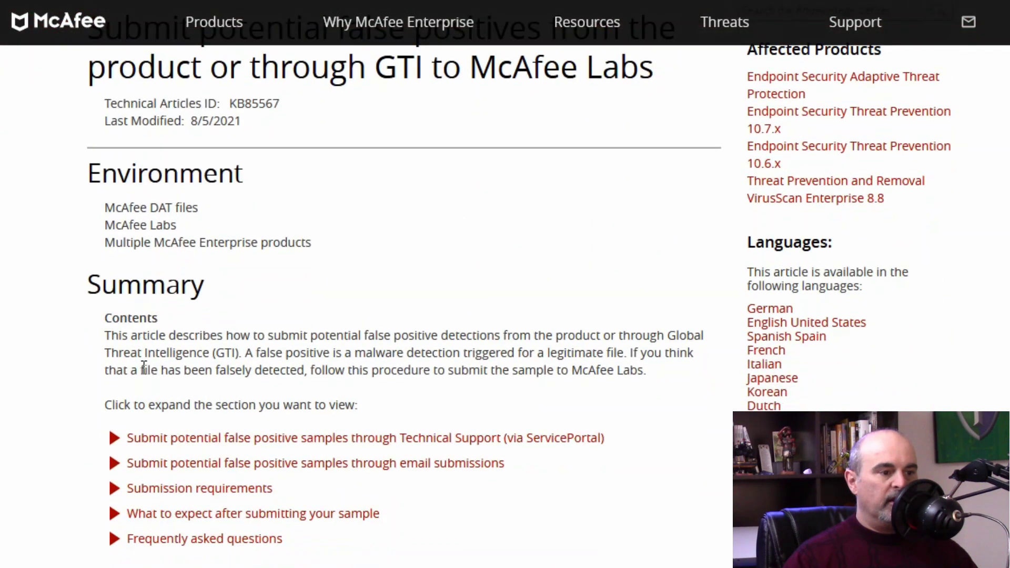
{"action": "scroll", "coordinate": [126, 366], "scroll_direction": "down", "scroll_amount": 3}
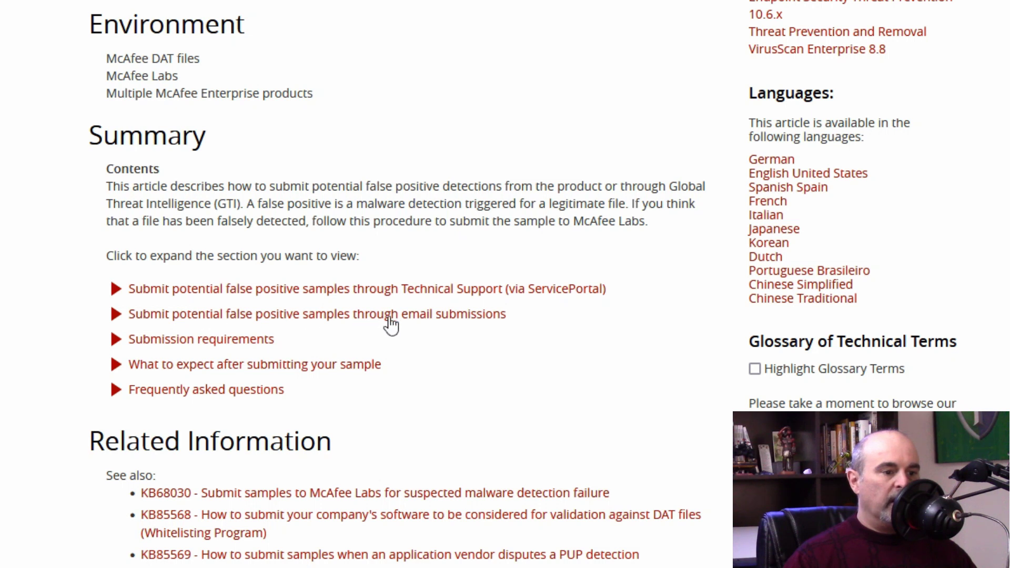
{"action": "left_click", "coordinate": [235, 342]}
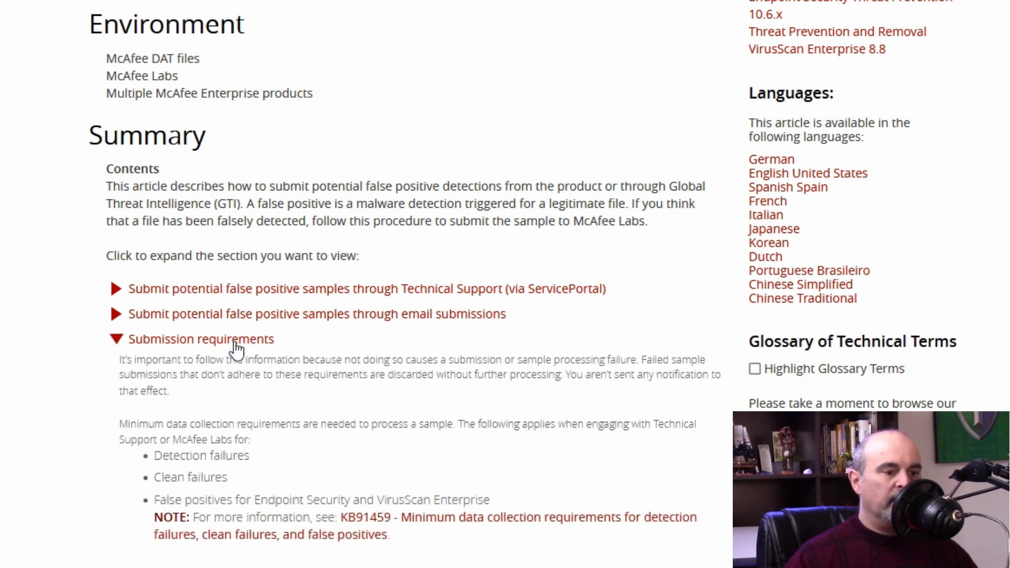
{"action": "left_click", "coordinate": [280, 316]}
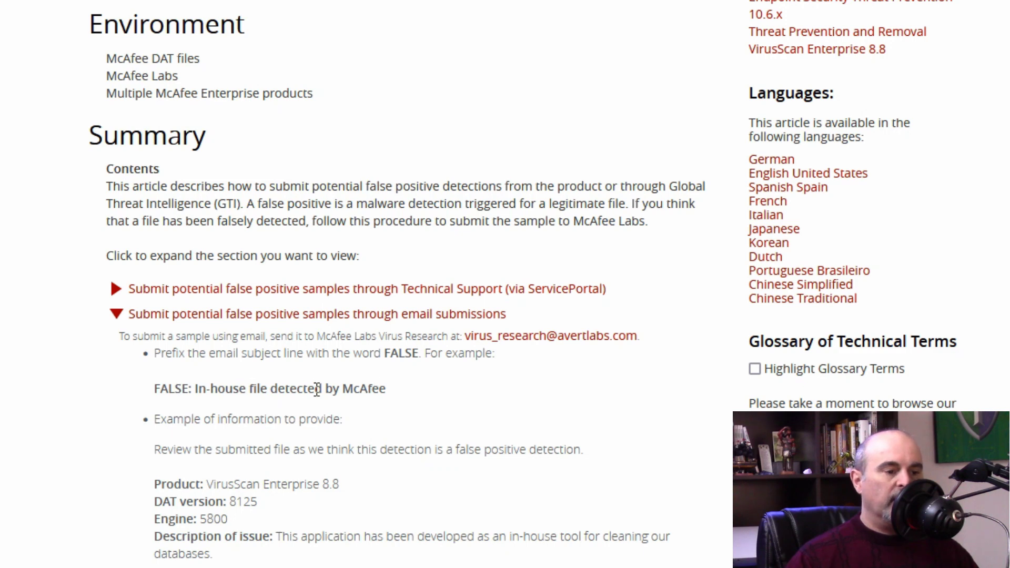
{"action": "scroll", "coordinate": [317, 390], "scroll_direction": "down", "scroll_amount": 3}
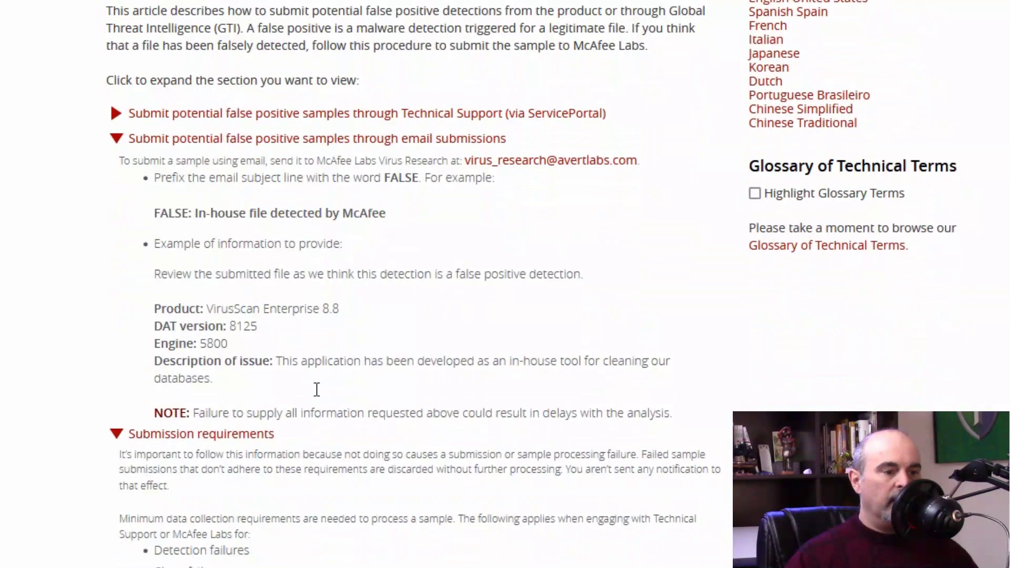